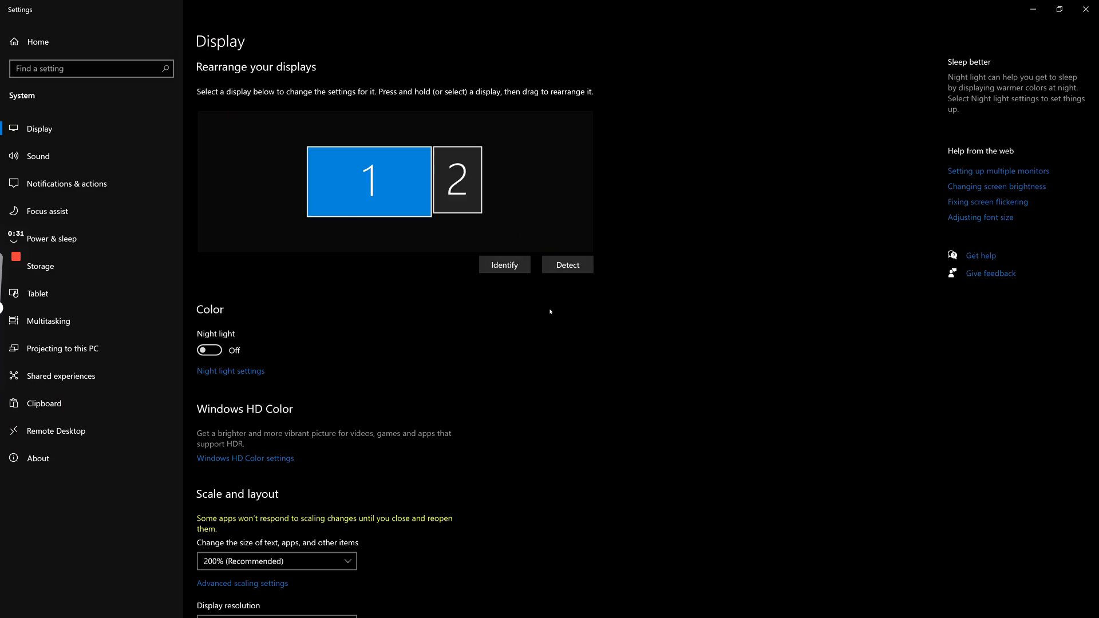
# - Place display 2 beside display 1, then put the HoloPlay plugin folder into the project's Plugins folder
pyautogui.scroll(-5, 549, 312)
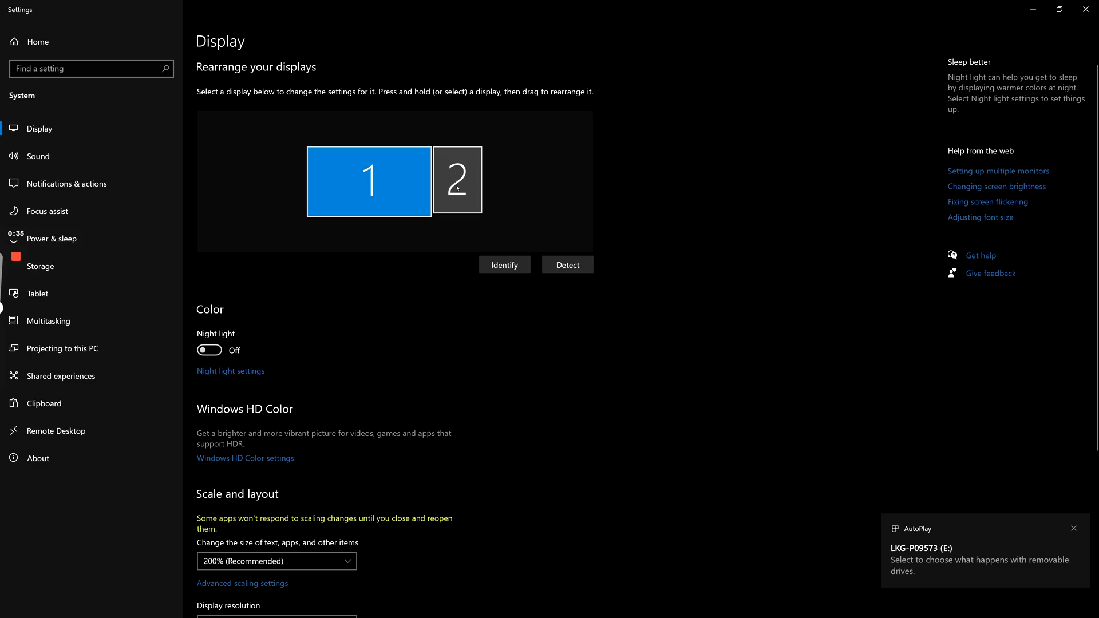
pyautogui.moveTo(458, 187); pyautogui.dragTo(417, 165)
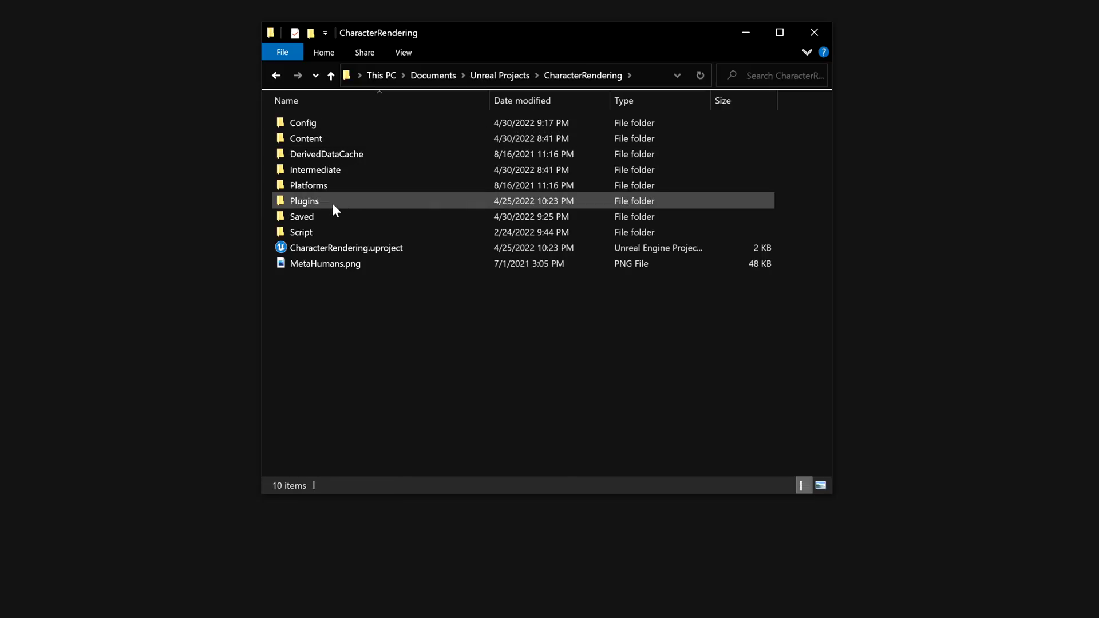
pyautogui.doubleClick(332, 200)
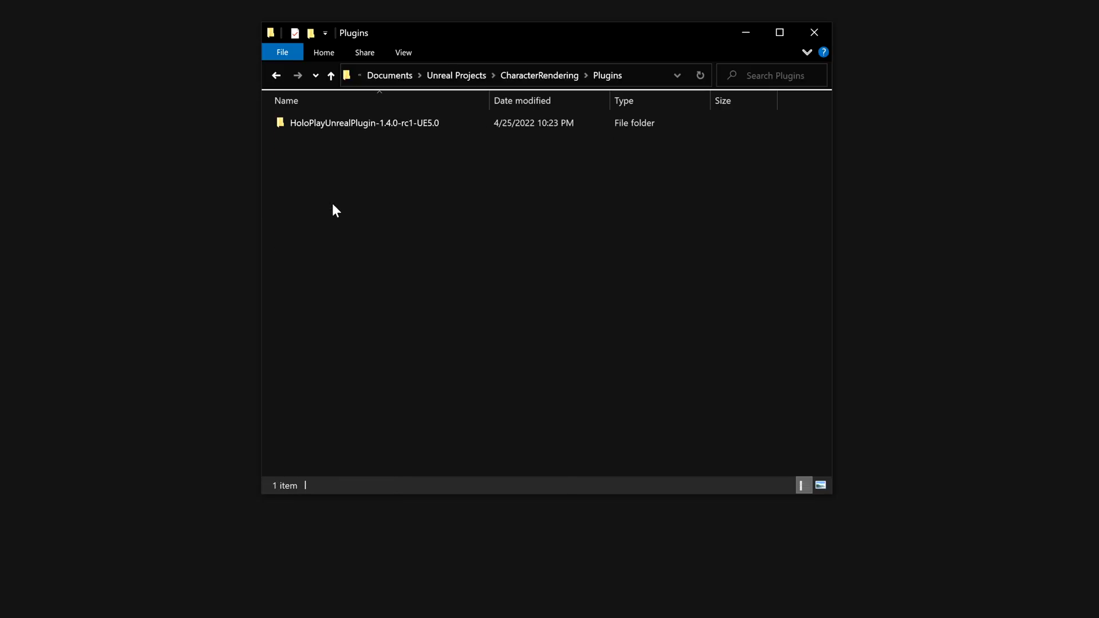
pyautogui.moveTo(300, 186); pyautogui.dragTo(321, 172)
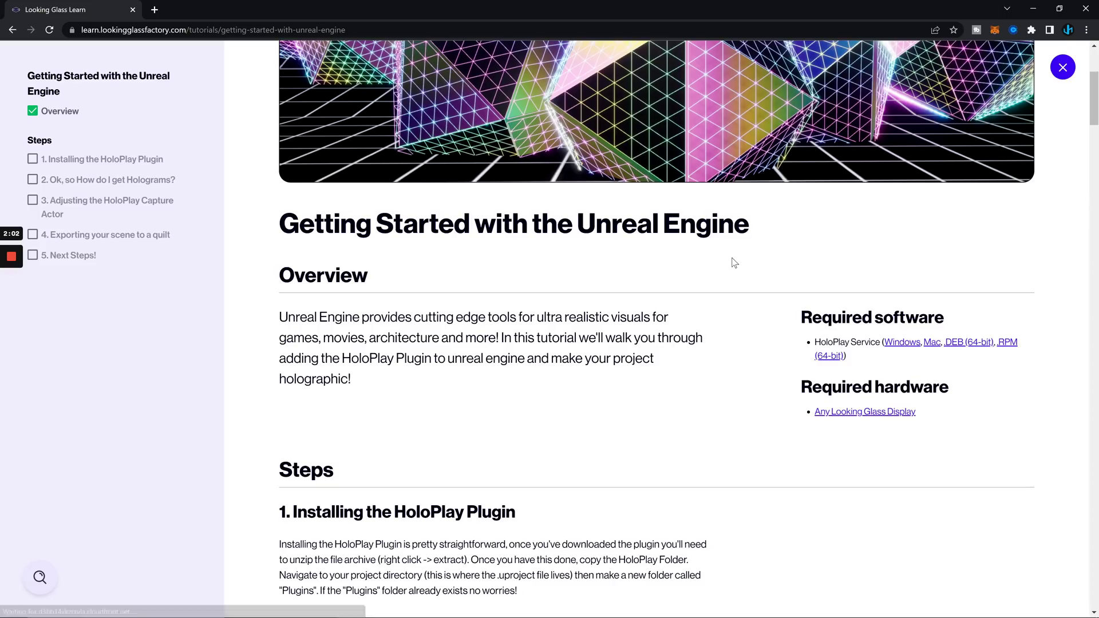
pyautogui.scroll(-1, 732, 261)
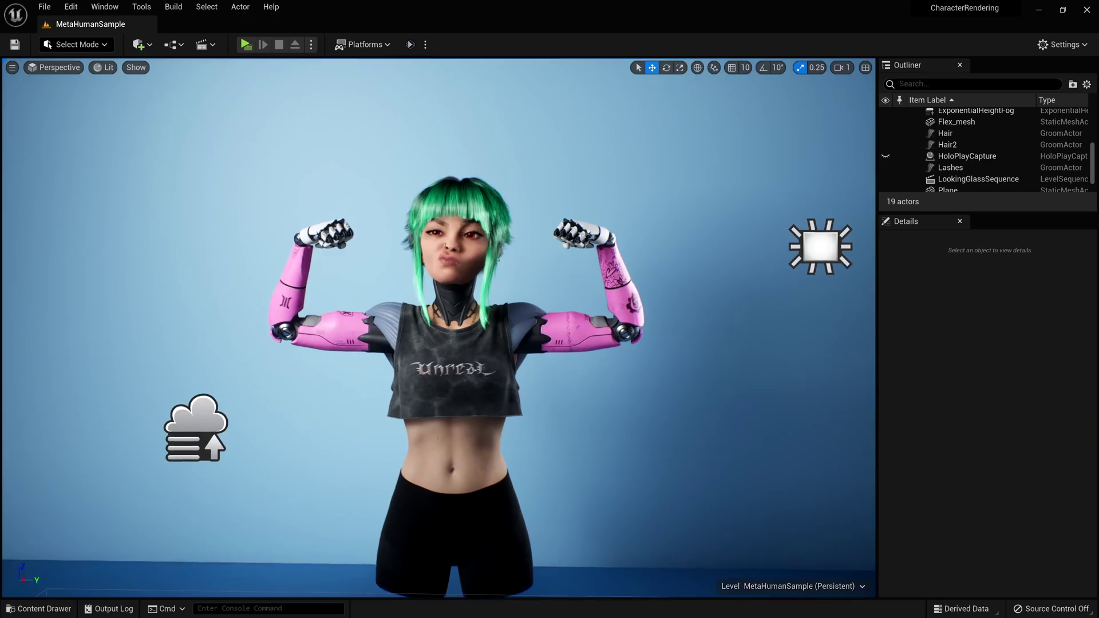
pyautogui.scroll(5, 438, 326)
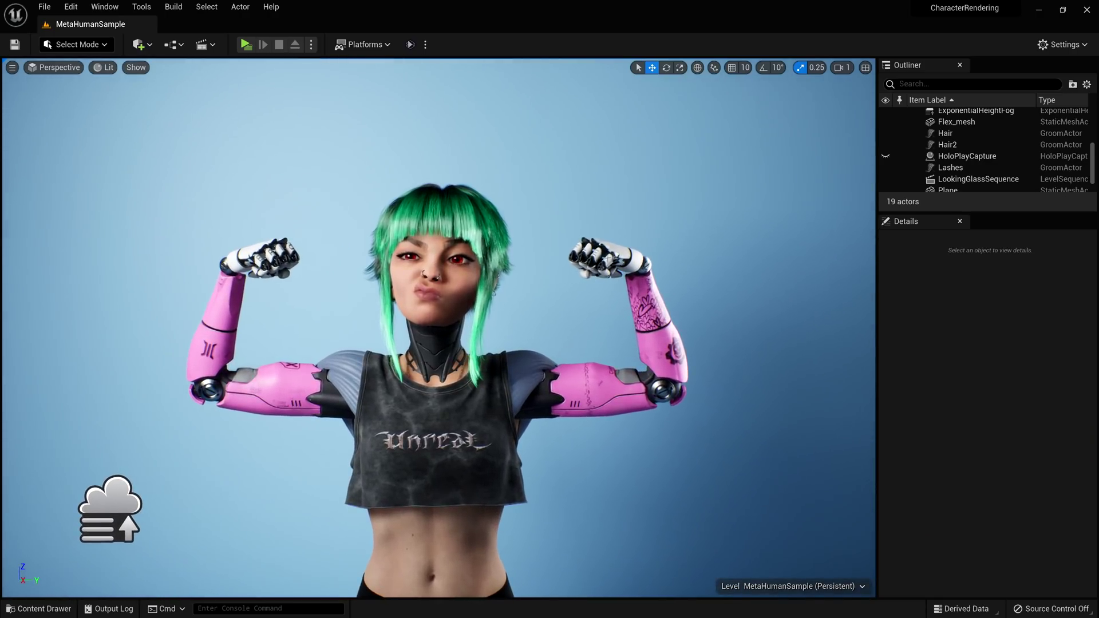
# - Add a HoloPlayCapture actor around the character with Size 40.098 and FOV 12
pyautogui.click(138, 44)
pyautogui.moveTo(183, 208)
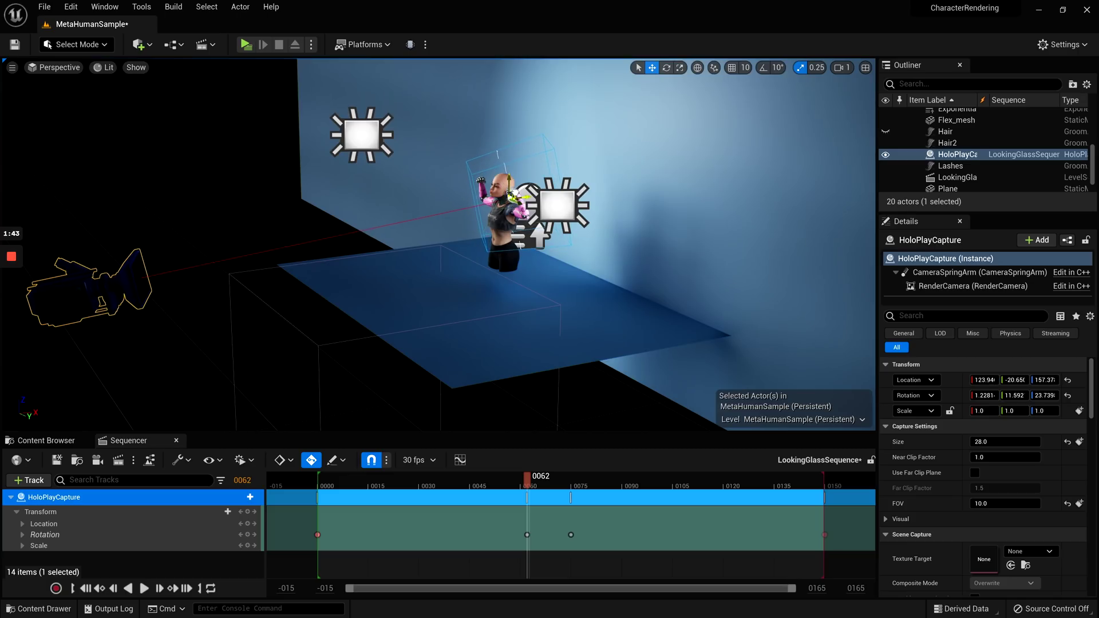
pyautogui.moveTo(840, 371)
pyautogui.keyDown('alt'); pyautogui.mouseDown()
pyautogui.moveTo(801, 343)
pyautogui.moveTo(840, 371)
pyautogui.mouseUp(); pyautogui.keyUp('alt')
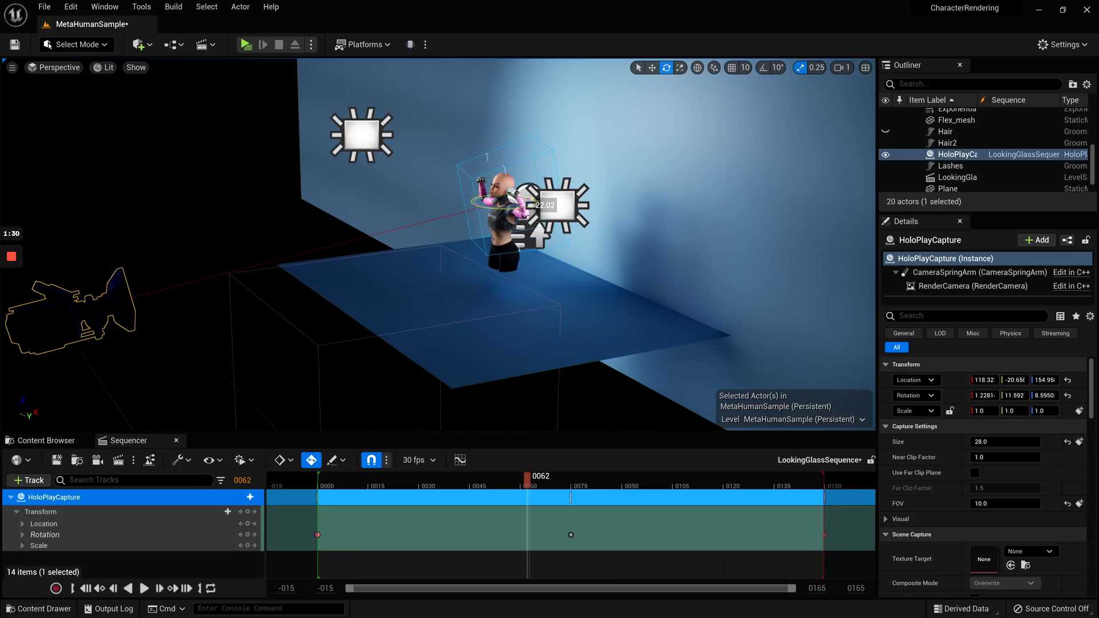
pyautogui.write('2')
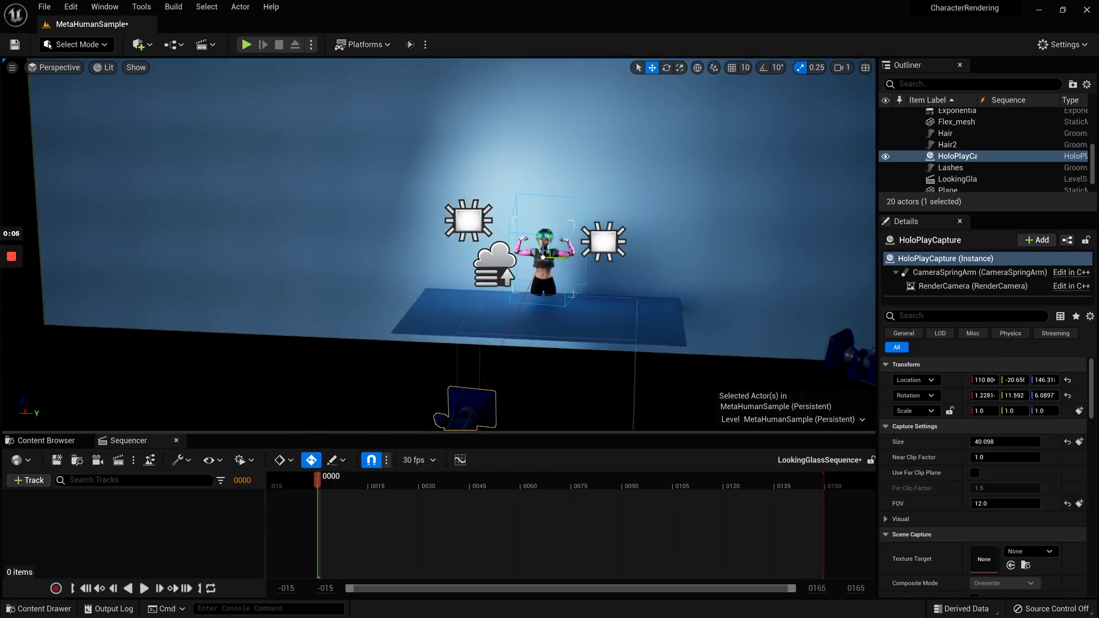
# - Create and save a level sequence named LookingGlassSequence in the Cinematics folder
pyautogui.moveTo(503, 344); pyautogui.dragTo(502, 343, button='right')
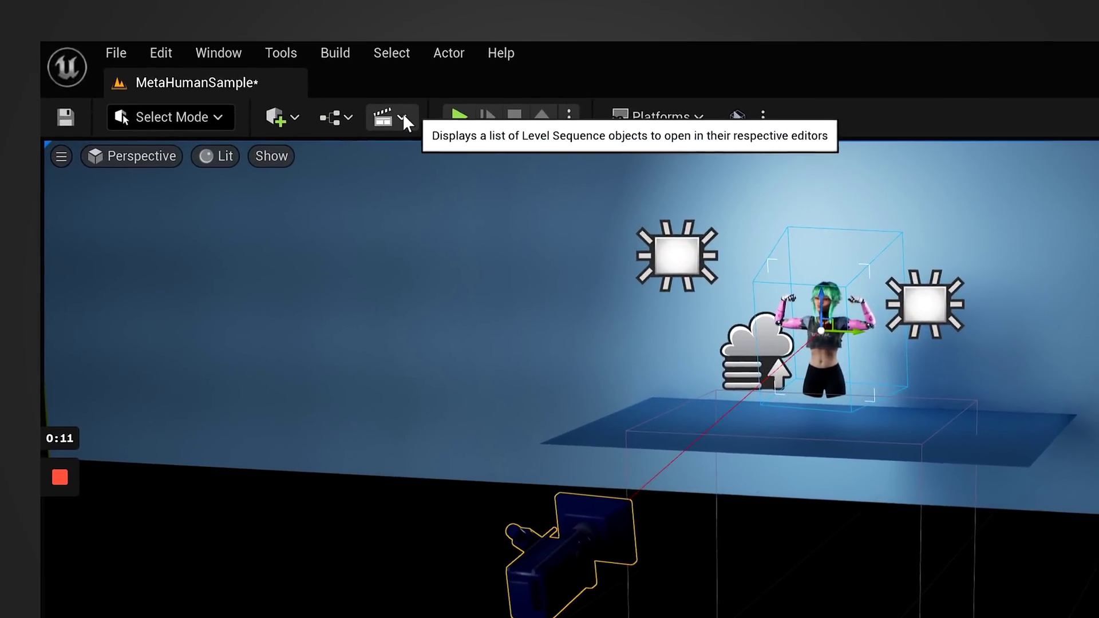
pyautogui.click(213, 45)
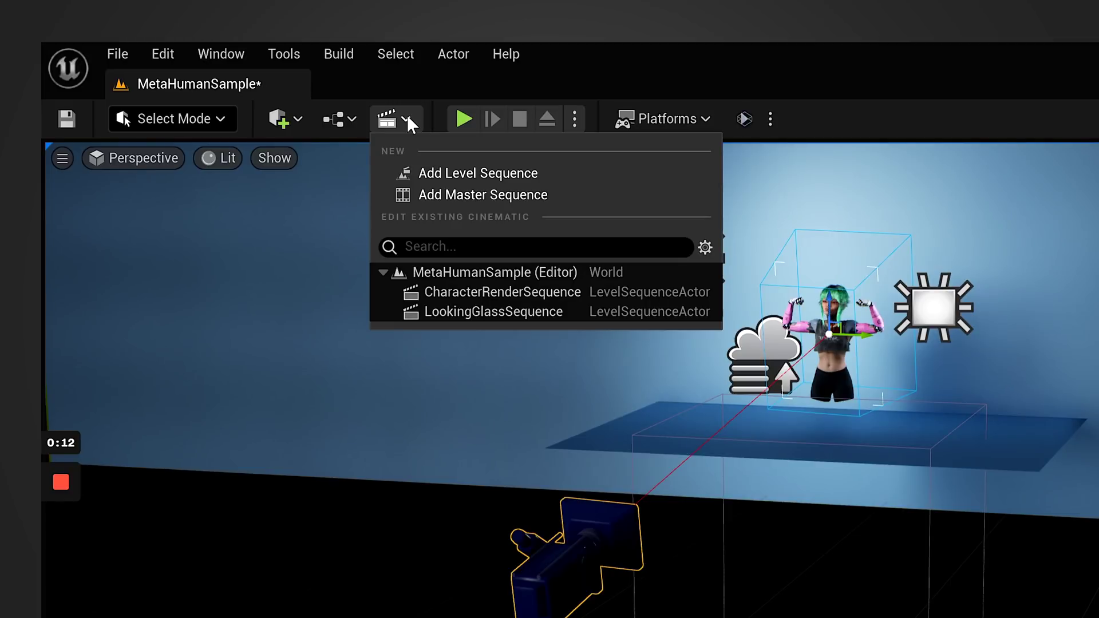
pyautogui.click(466, 173)
pyautogui.write('LookingGlassSequence')
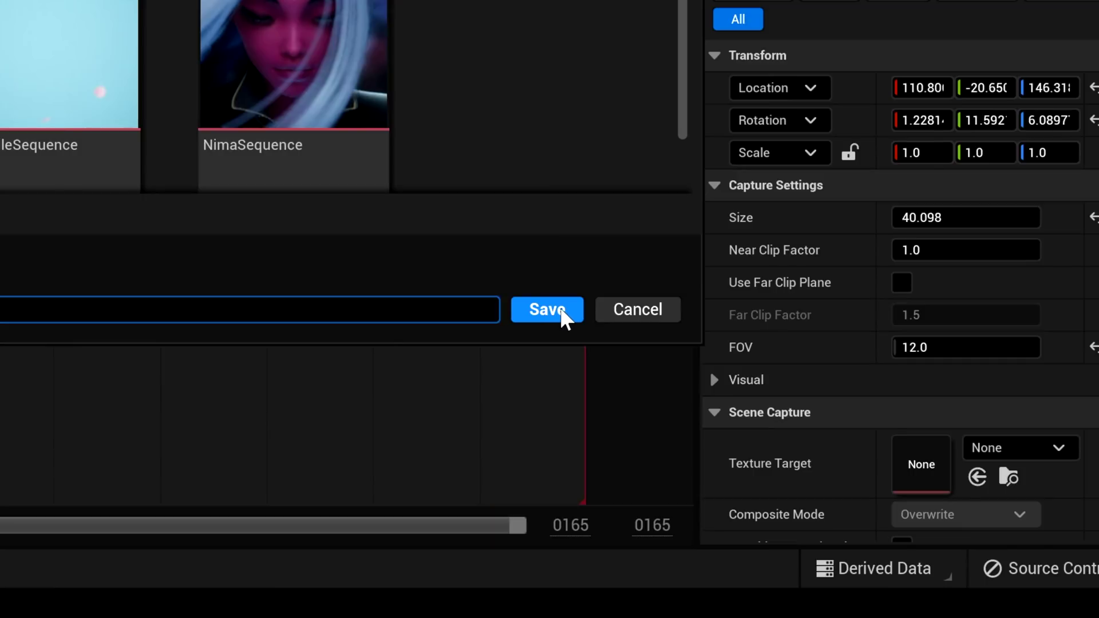
pyautogui.click(561, 312)
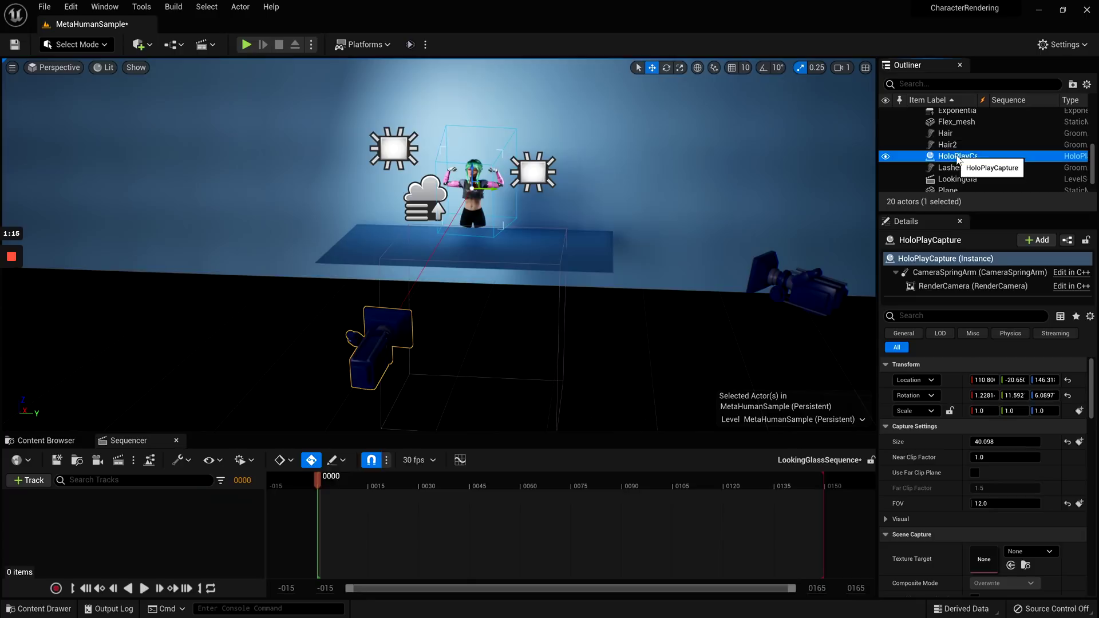
# - Bind HoloPlayCapture into LookingGlassSequence and give it a Transform track
pyautogui.moveTo(267, 488); pyautogui.dragTo(199, 525)
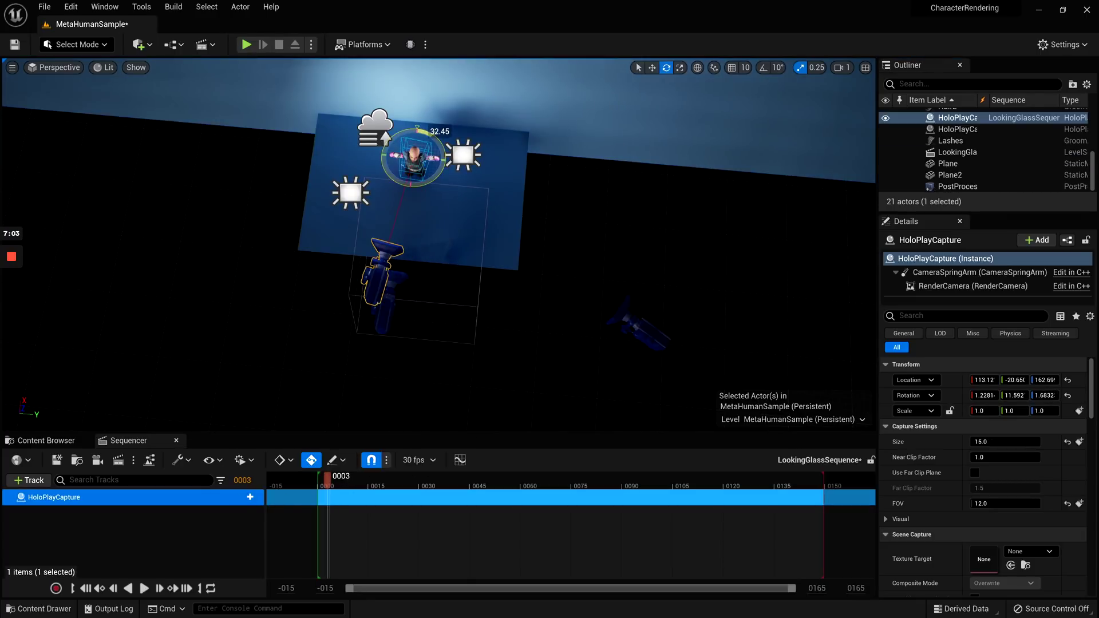
pyautogui.press('Up')
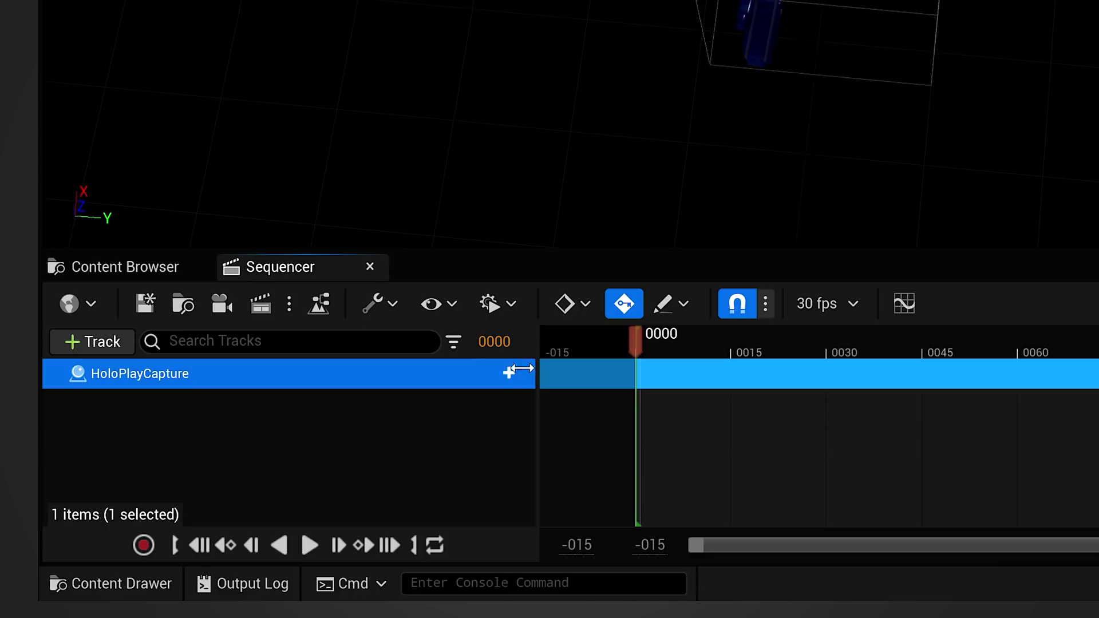
pyautogui.click(506, 375)
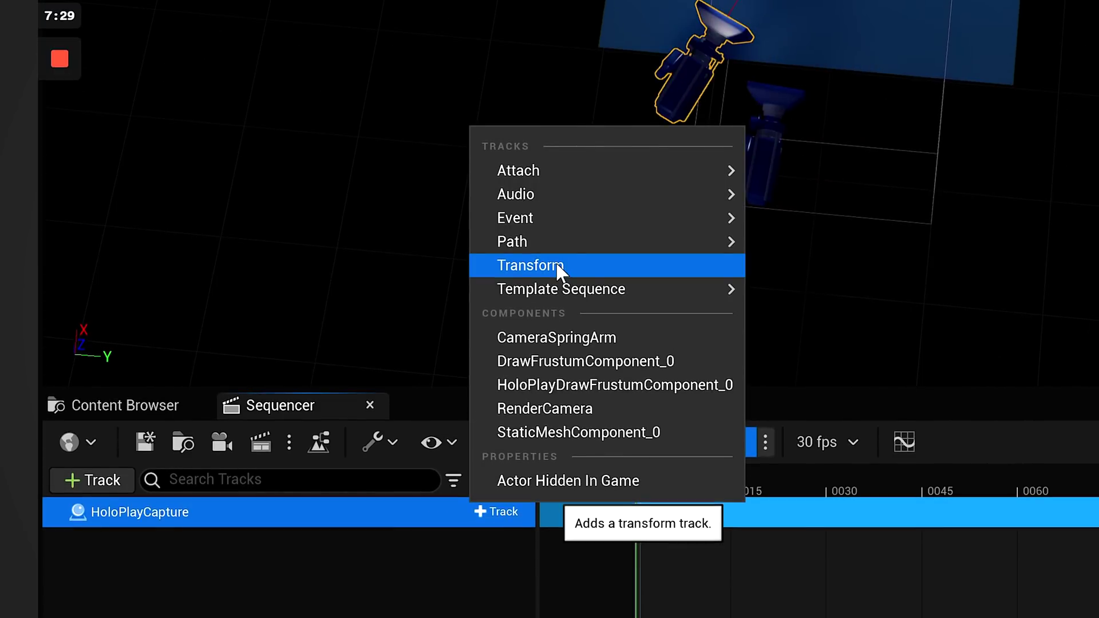
pyautogui.click(552, 127)
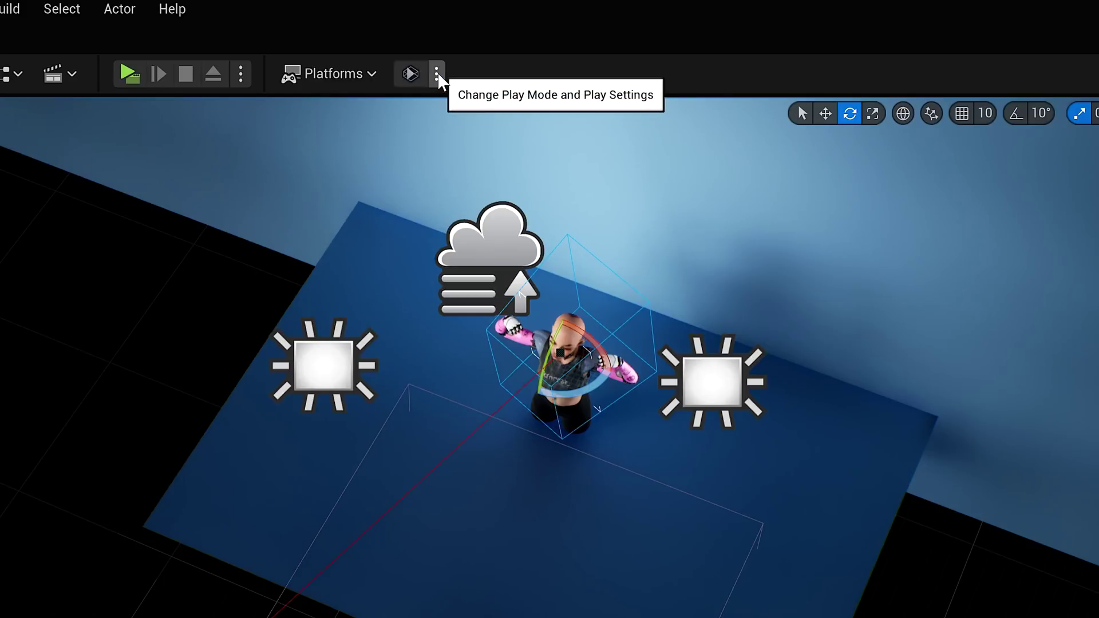
# - Enable Play in Quilt Mode in the HoloPlay play settings
pyautogui.click(425, 45)
pyautogui.click(569, 302)
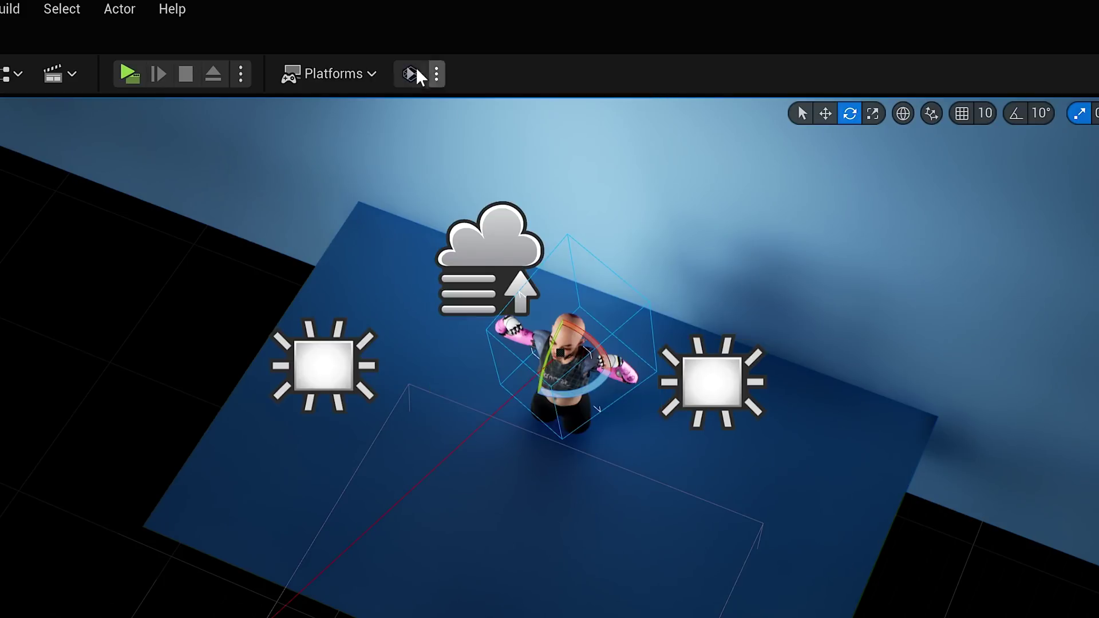
pyautogui.click(437, 73)
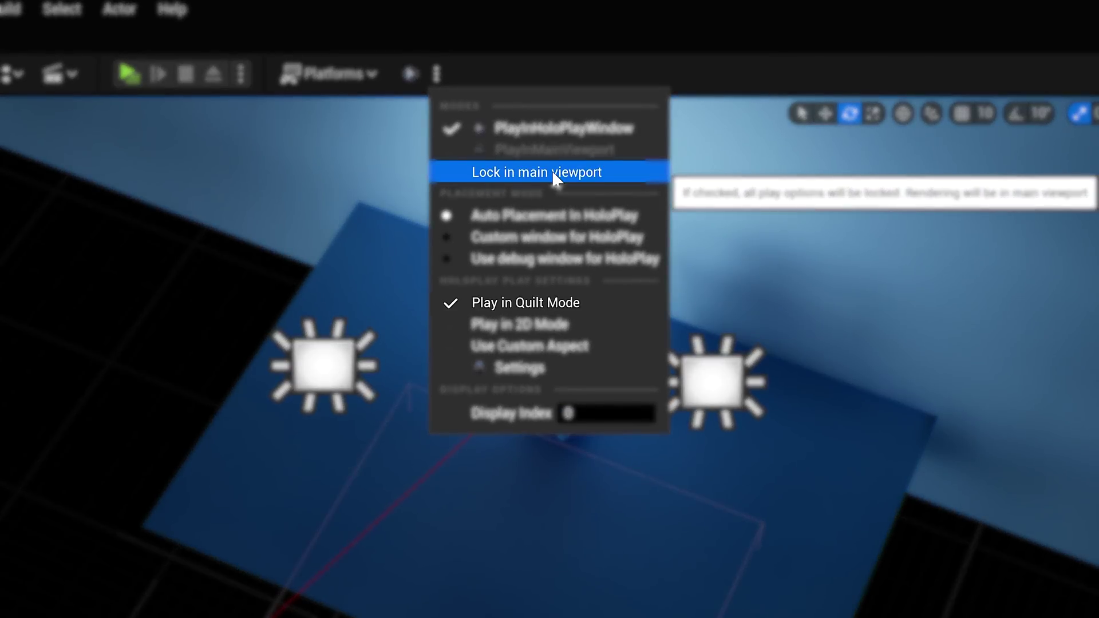
pyautogui.click(552, 172)
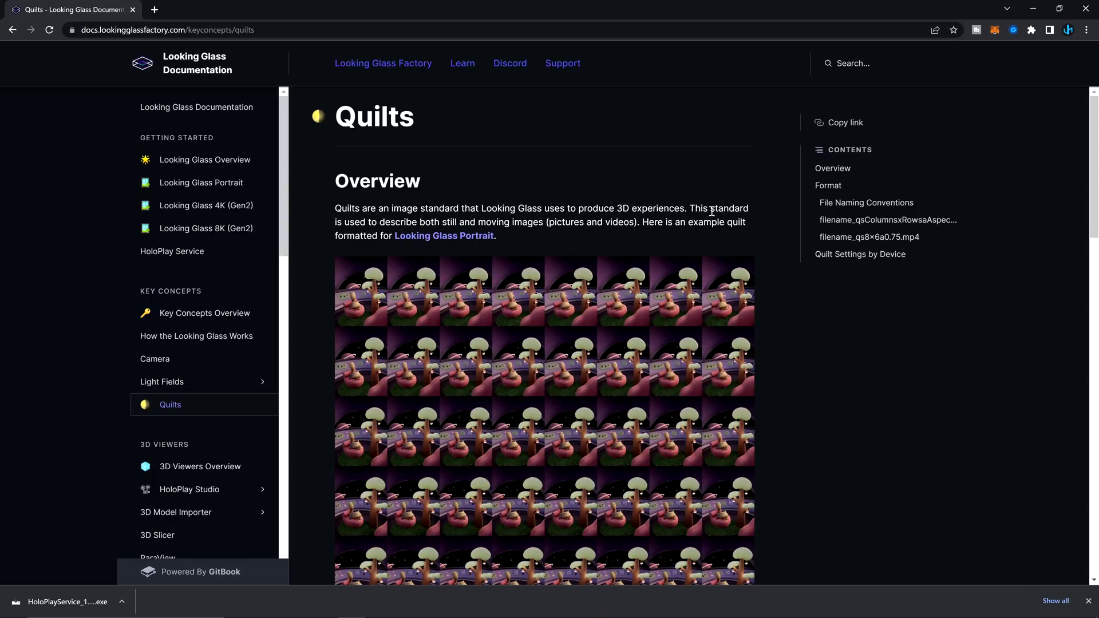
# - Scroll the Quilts documentation past the example quilt to the Format section
pyautogui.scroll(-2, 837, 356)
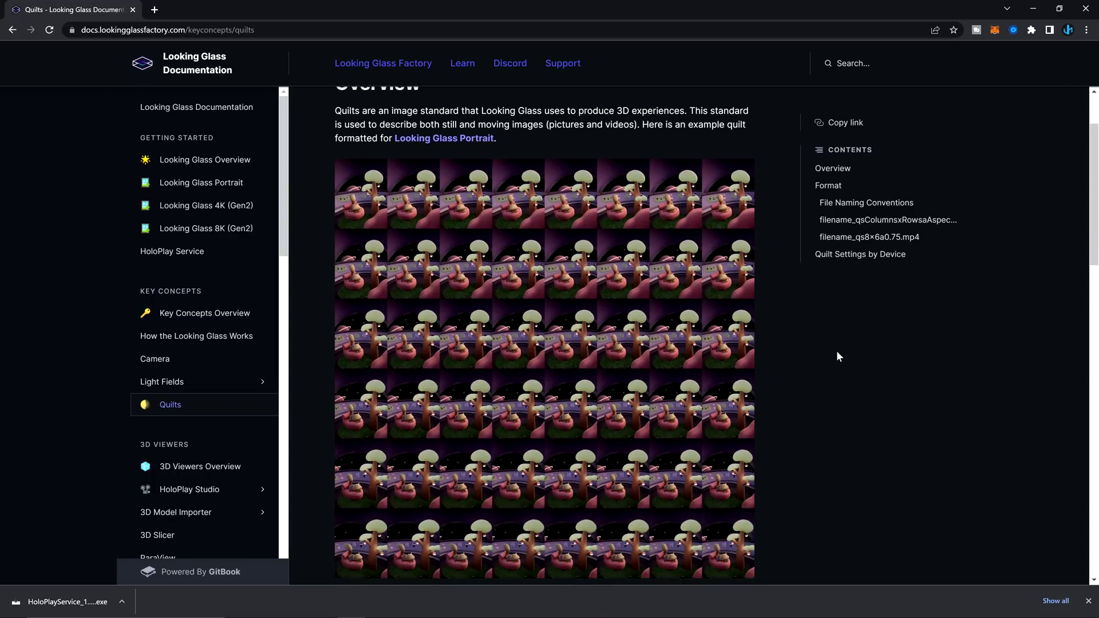
pyautogui.scroll(-8, 836, 349)
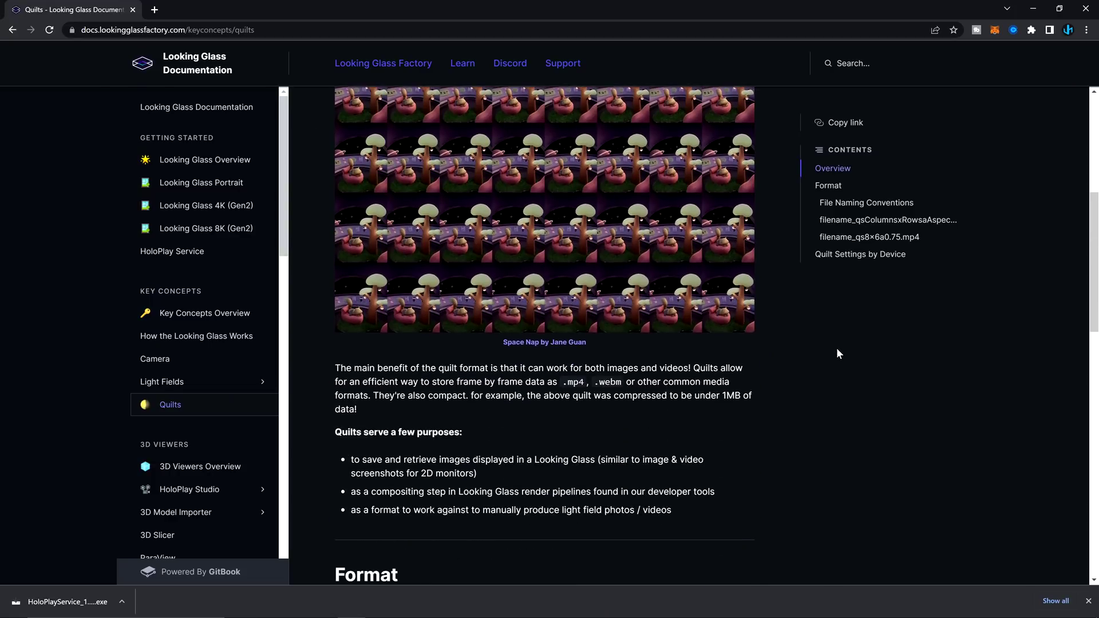
pyautogui.scroll(-2, 836, 353)
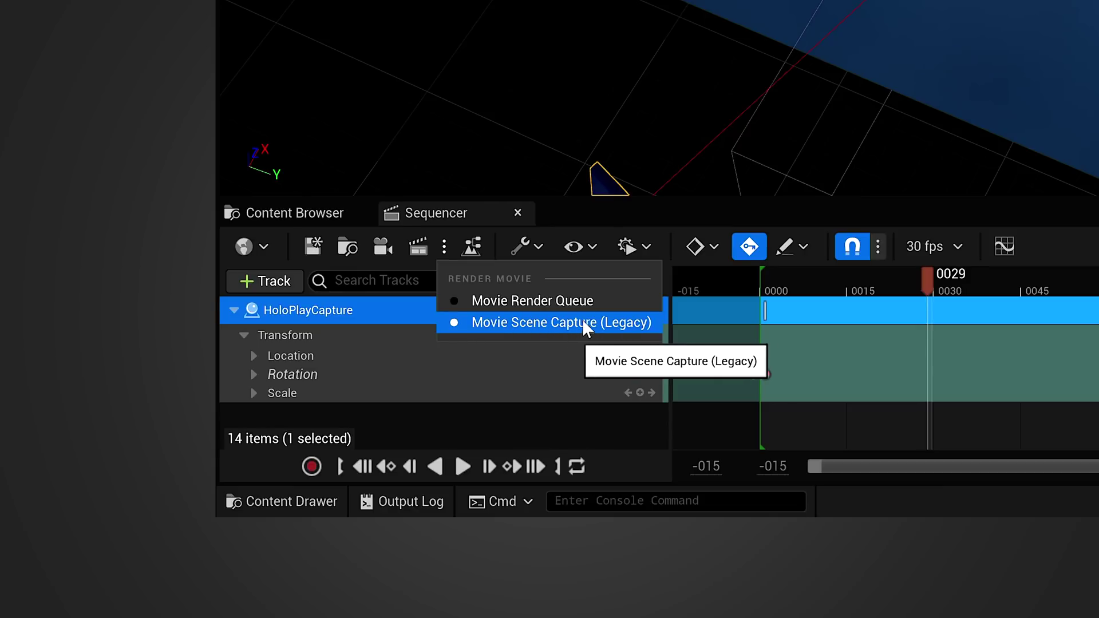
# - Capture the sequence via Movie Scene Capture (Legacy) at 3840 x 3840 Portrait Hires as FLEXB frames
pyautogui.click(506, 323)
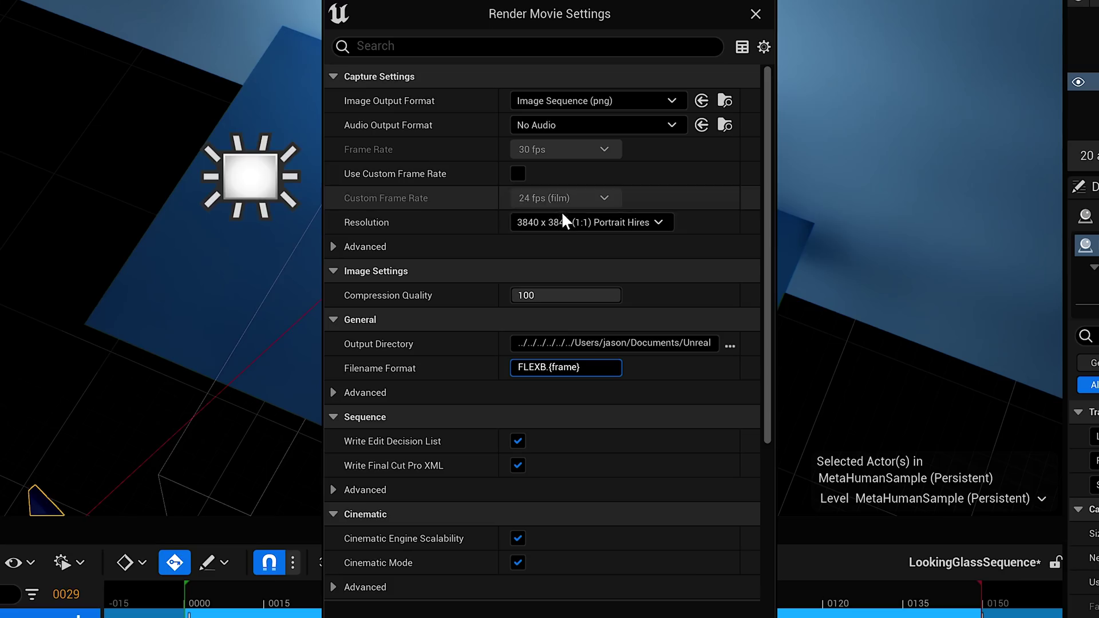
pyautogui.click(618, 243)
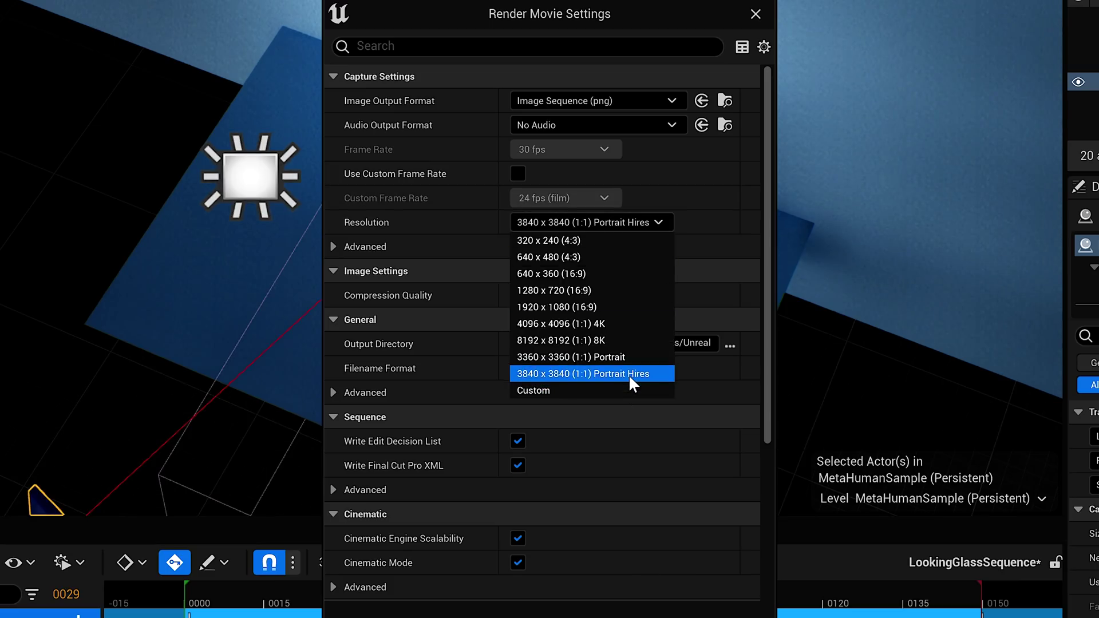
pyautogui.click(602, 373)
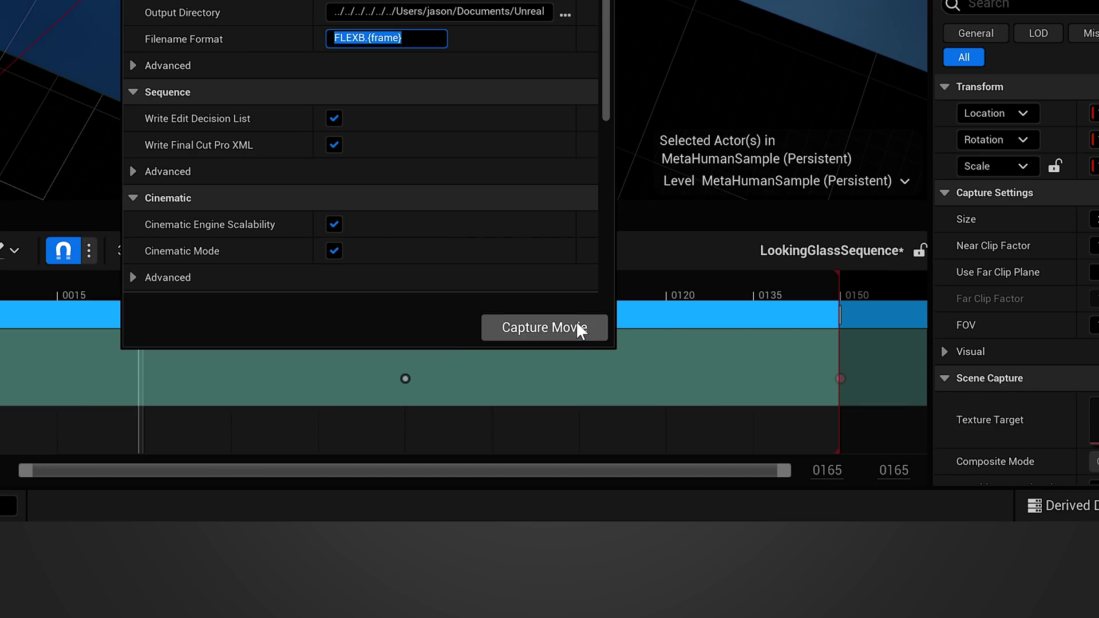
pyautogui.click(579, 329)
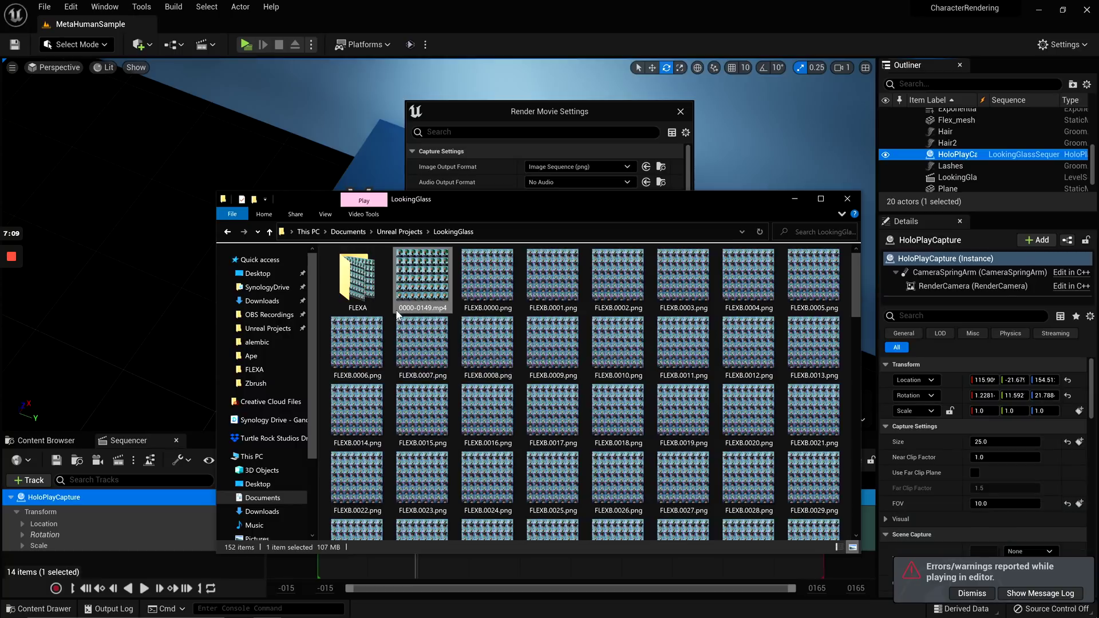
# - Move the 150 FLEXB PNG frames into a new FLEXB folder and open it
pyautogui.rightClick(382, 311)
pyautogui.rightClick(388, 337)
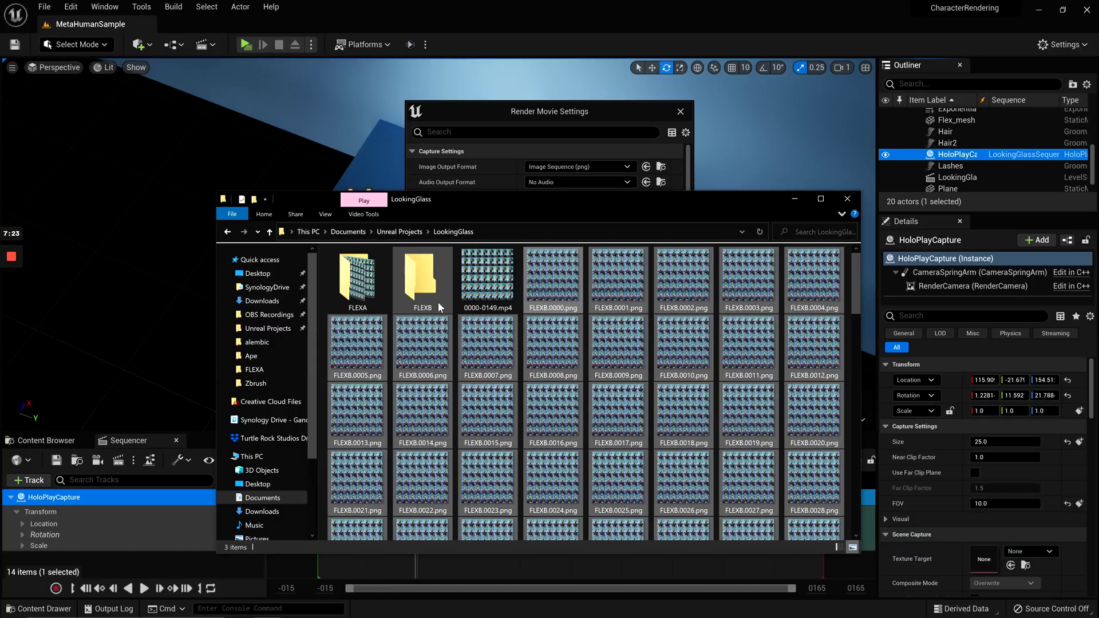
pyautogui.doubleClick(424, 281)
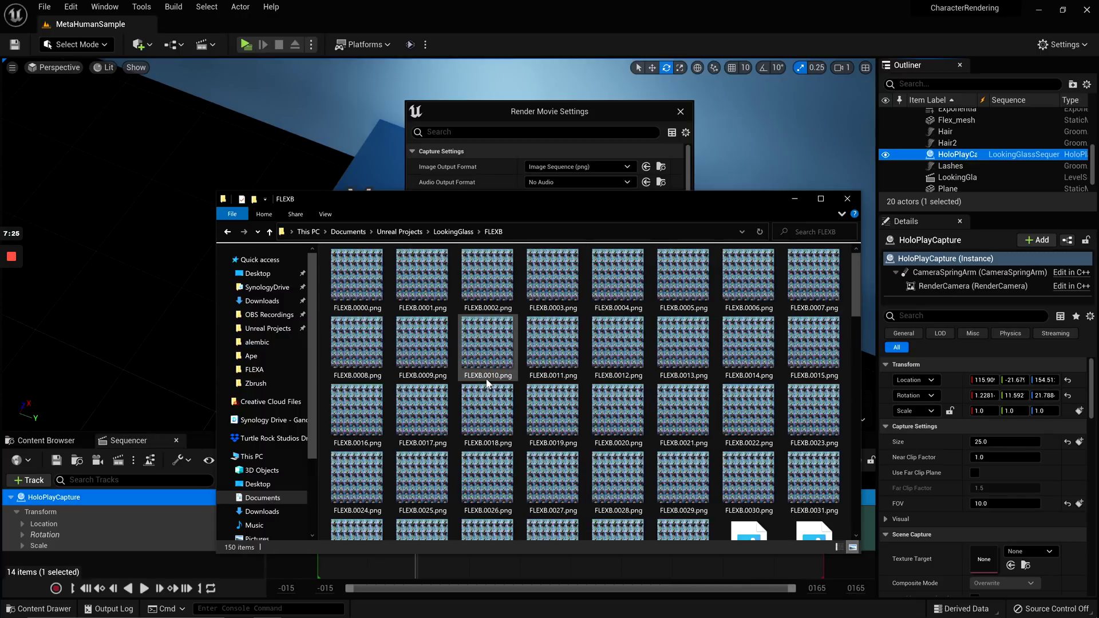
pyautogui.hotkey('alt', 'Tab')
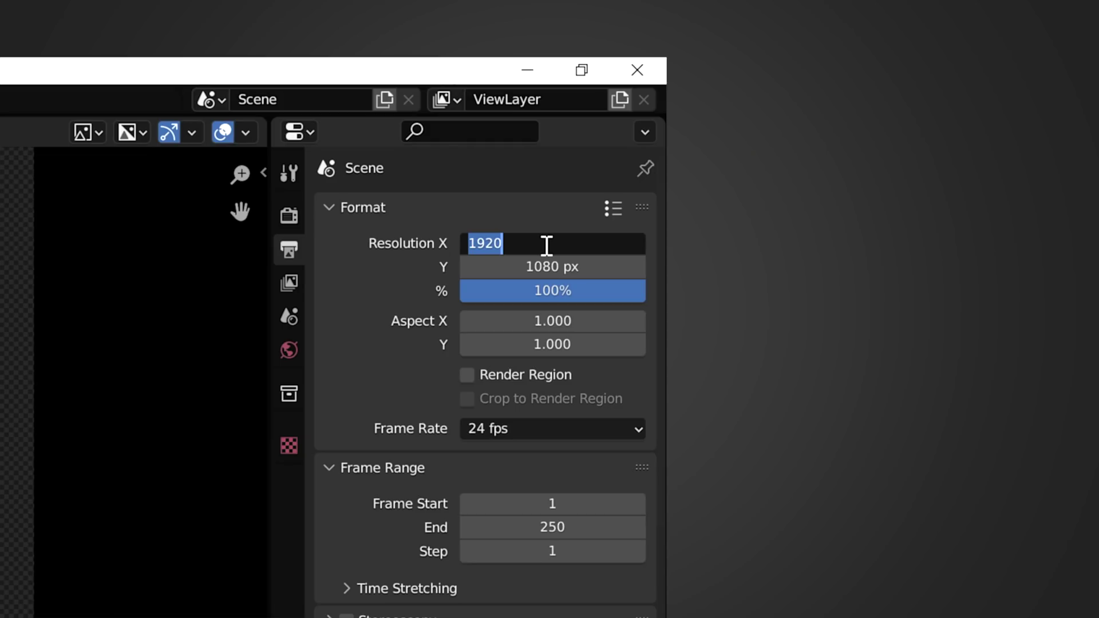
# - Set the resolution to 3840 x 3840 and add the FLEXB frames as an image strip
pyautogui.write('0')
pyautogui.press('Tab')
pyautogui.write('3840')
pyautogui.press('Return')
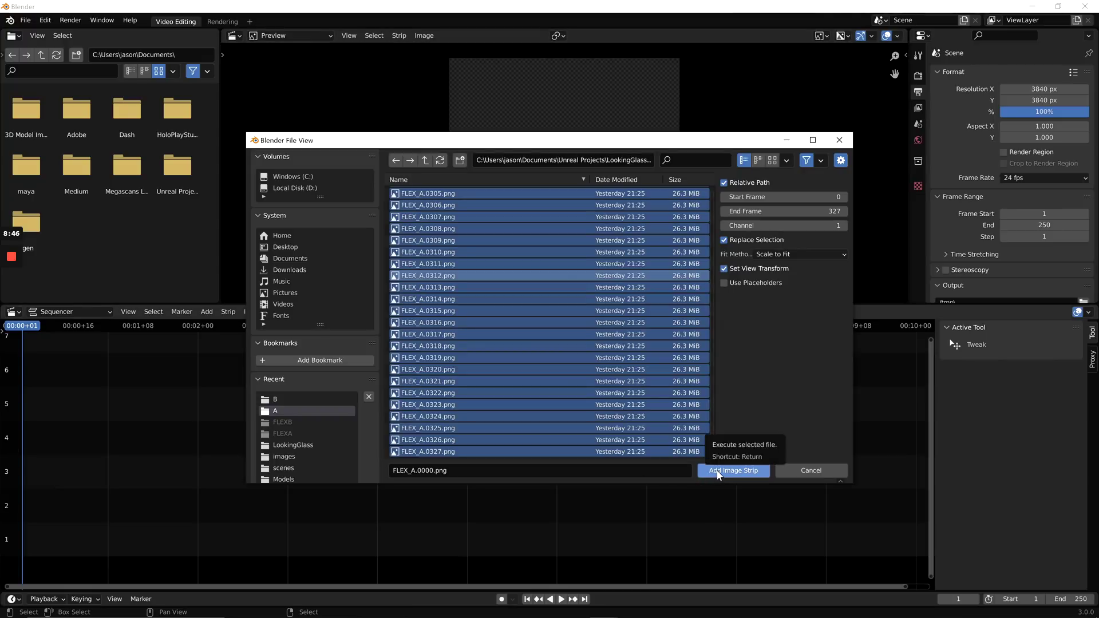
pyautogui.click(718, 472)
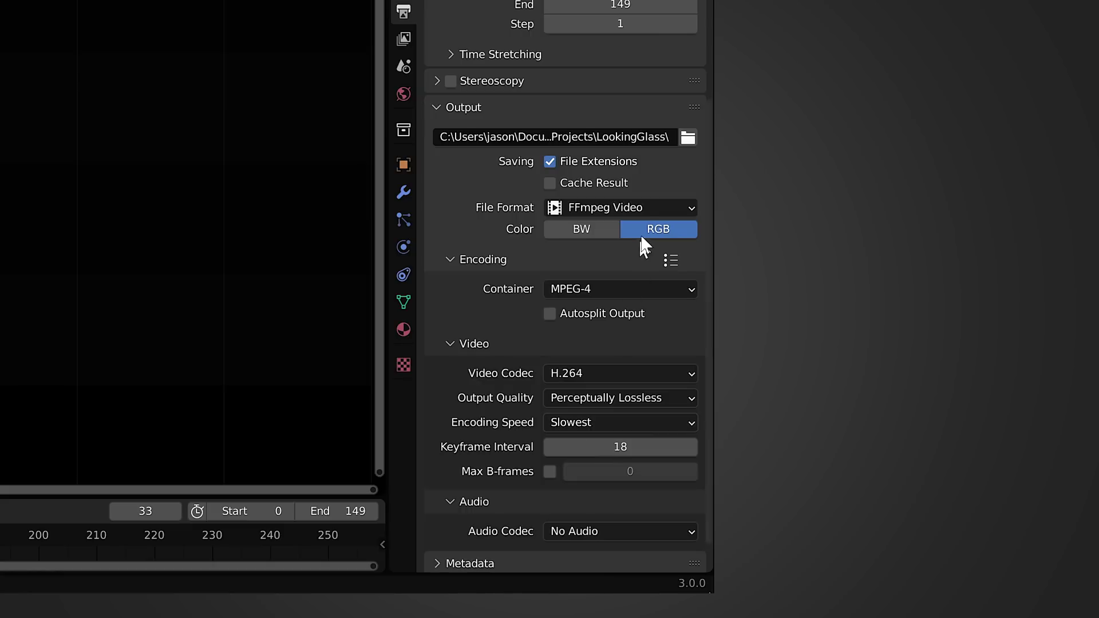
# - Output FFmpeg Video in an MPEG-4 container and render the animation to B.mp4
pyautogui.click(657, 209)
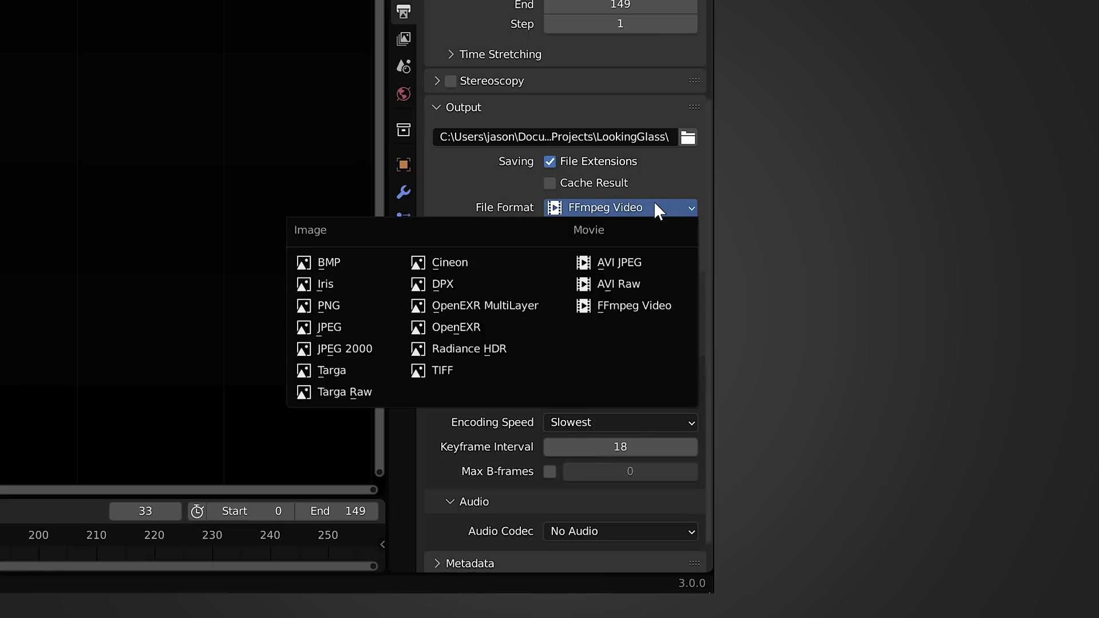
pyautogui.click(654, 205)
pyautogui.click(638, 287)
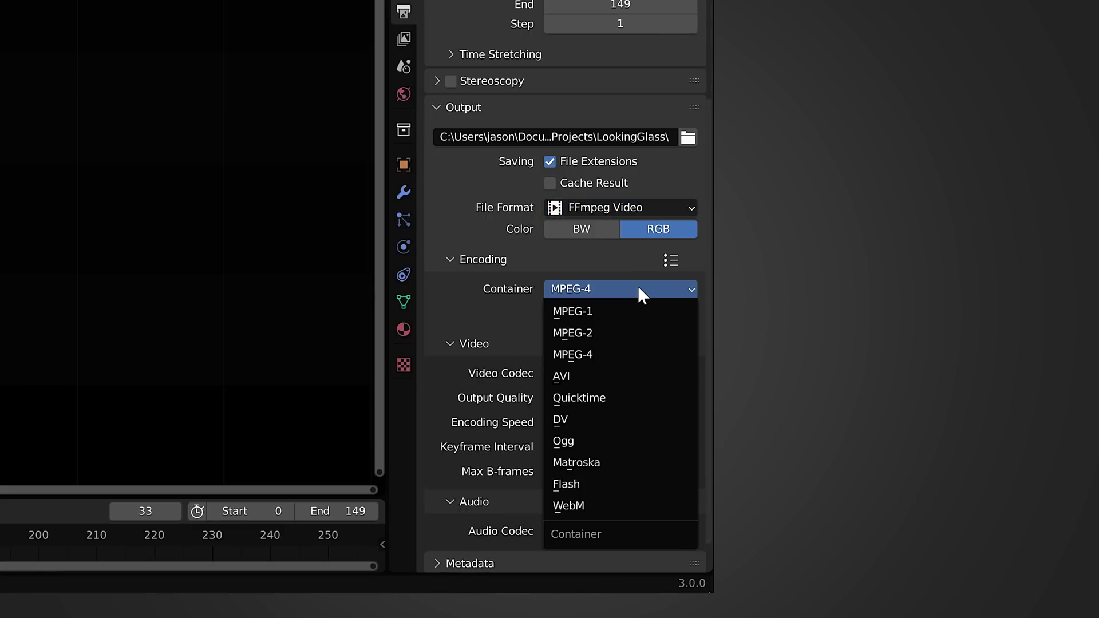
pyautogui.click(637, 286)
pyautogui.scroll(-1, 618, 422)
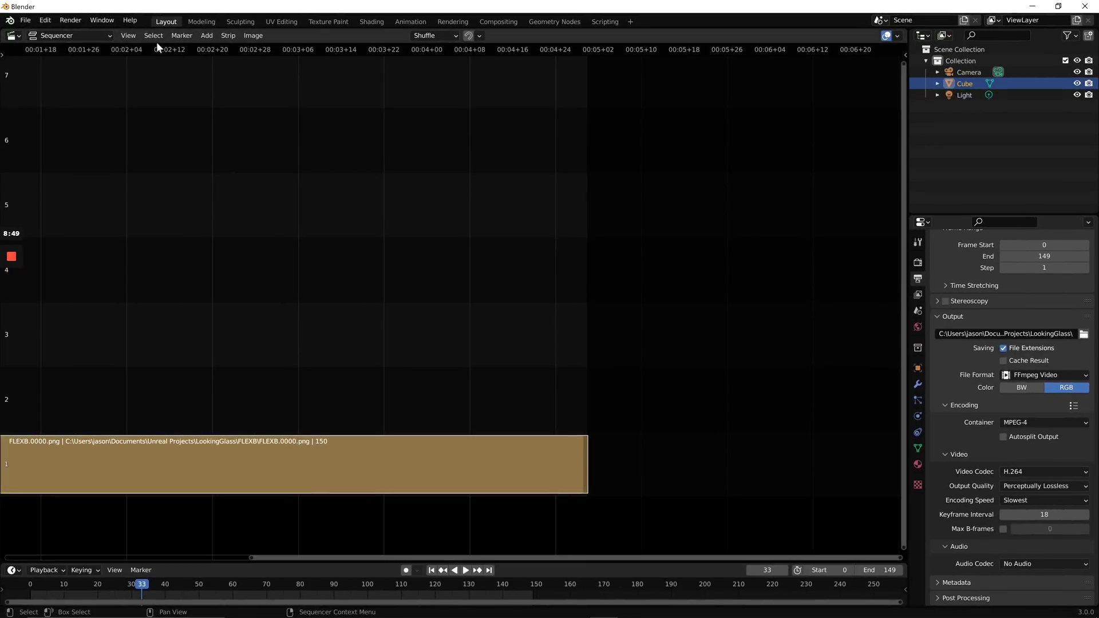
pyautogui.click(67, 20)
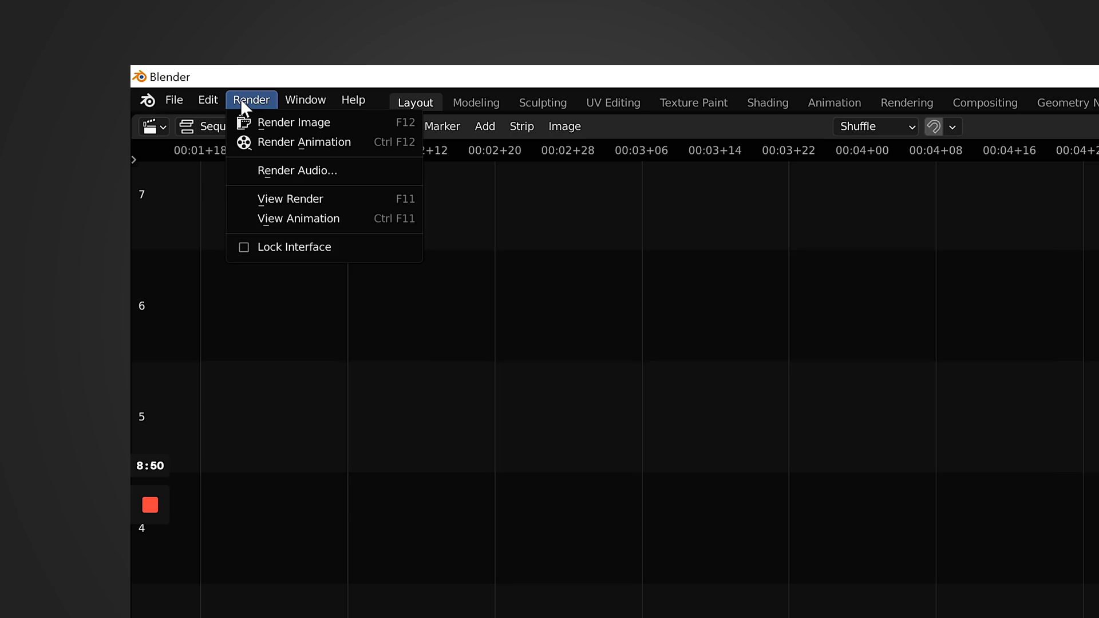
pyautogui.click(274, 143)
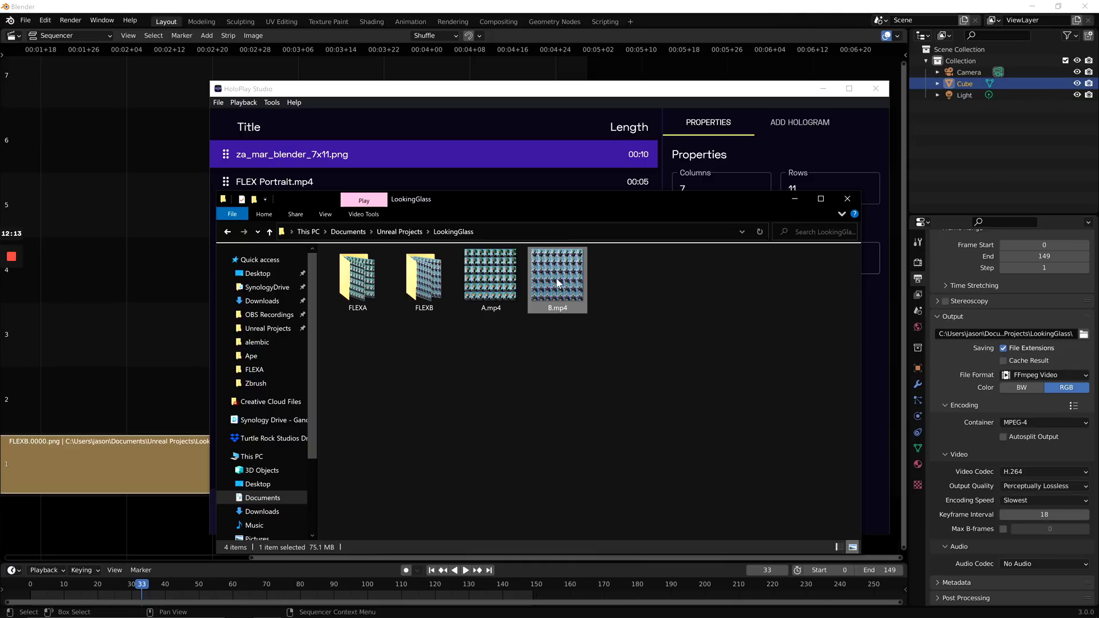
# - Add B.mp4 as a Quilt Photo and Video hologram and sync the playlist to the Portrait
pyautogui.moveTo(563, 273); pyautogui.dragTo(606, 266)
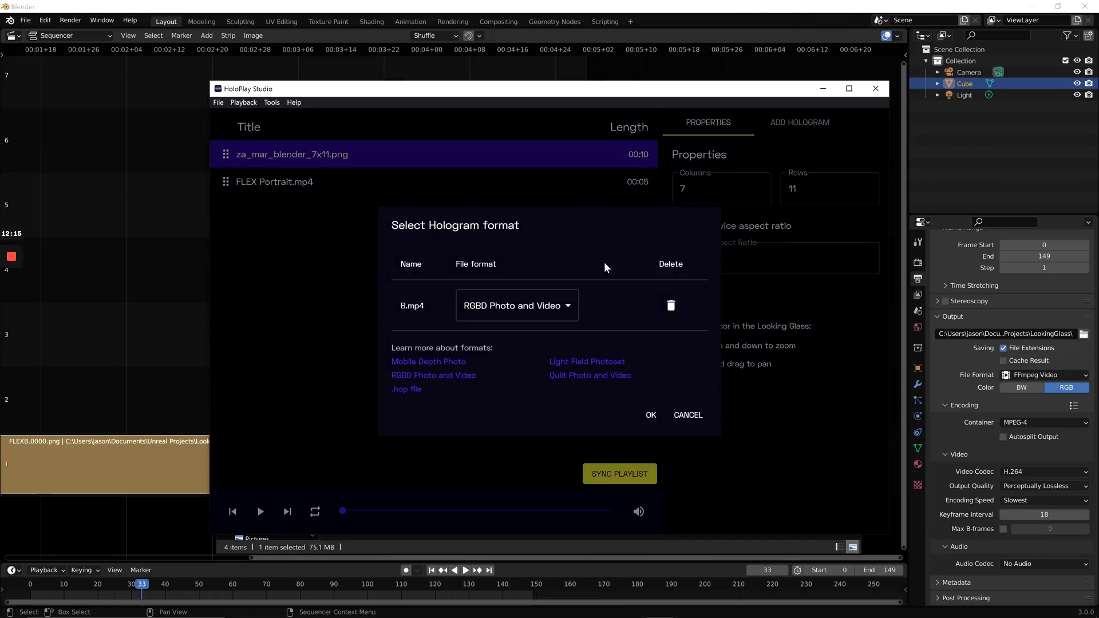
pyautogui.click(511, 326)
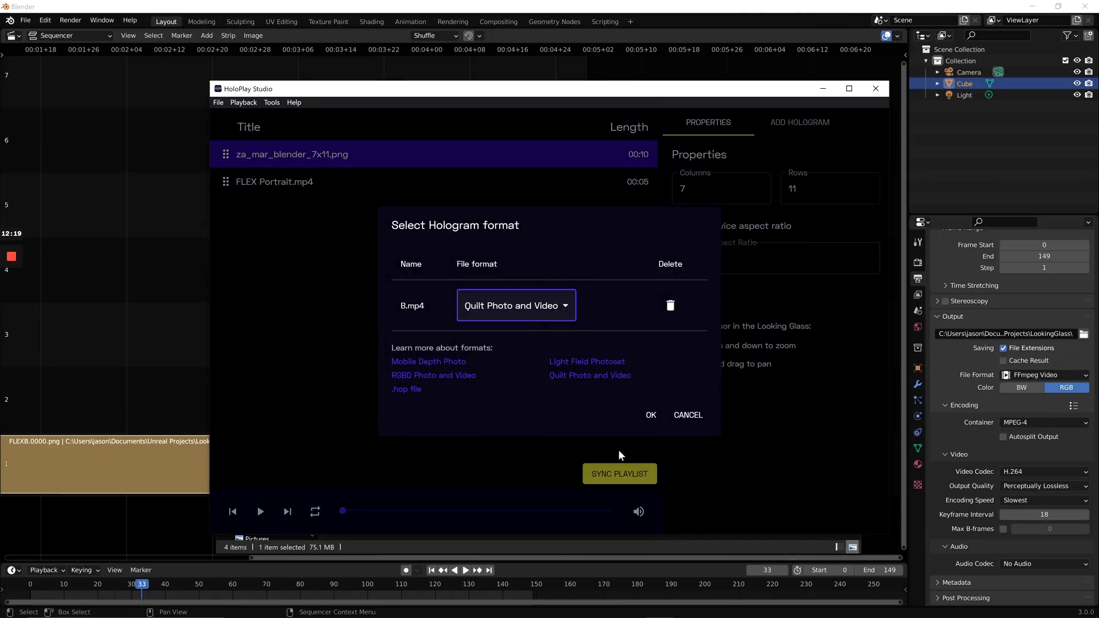
pyautogui.click(650, 415)
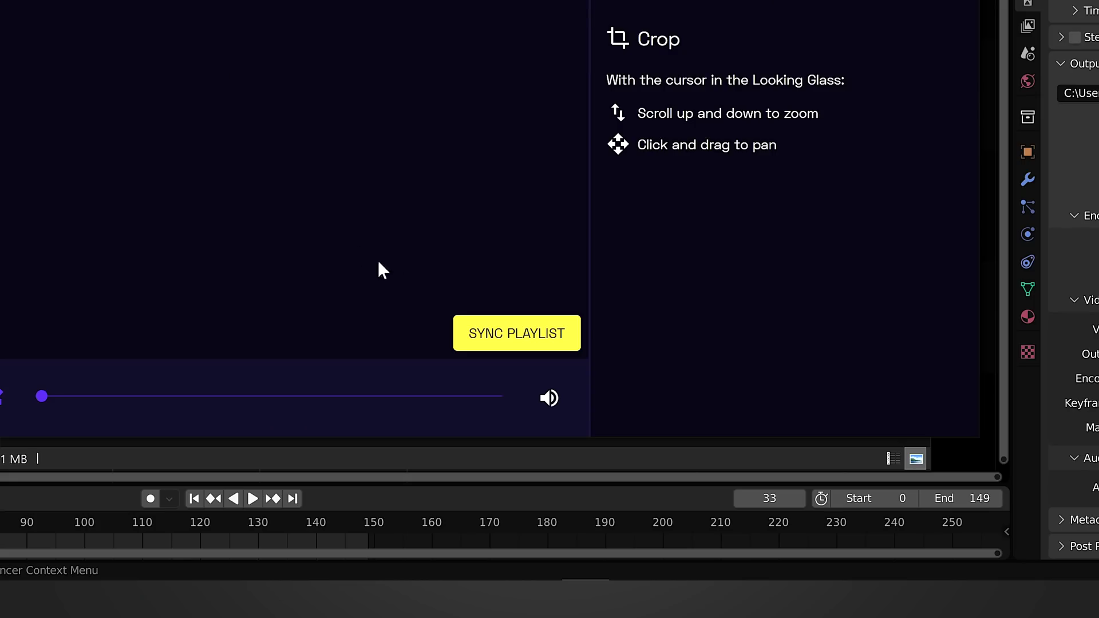
pyautogui.click(513, 325)
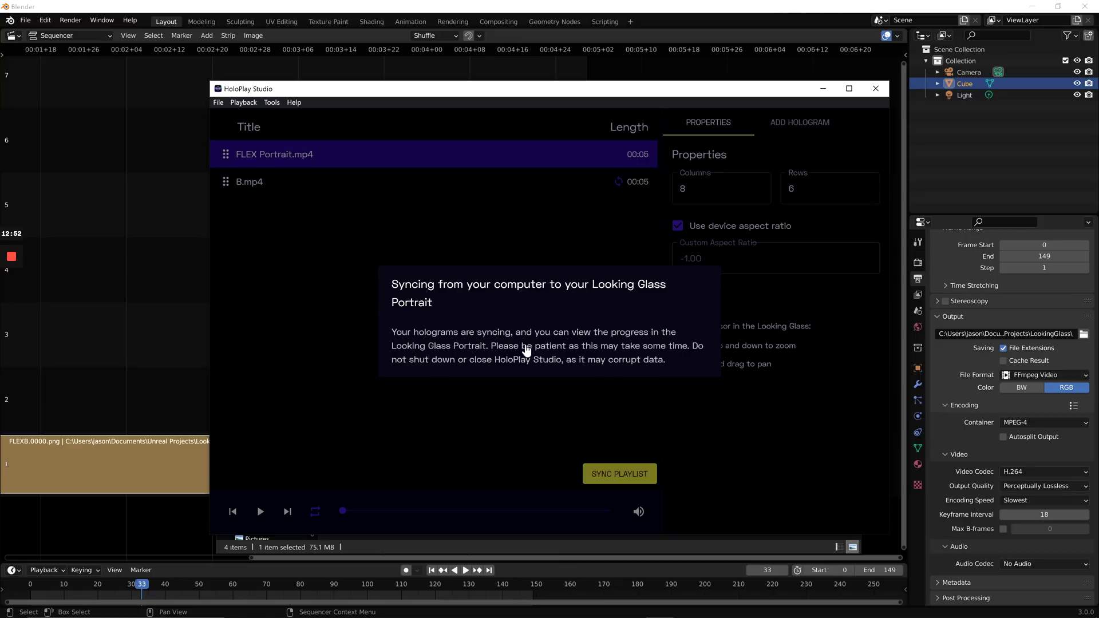